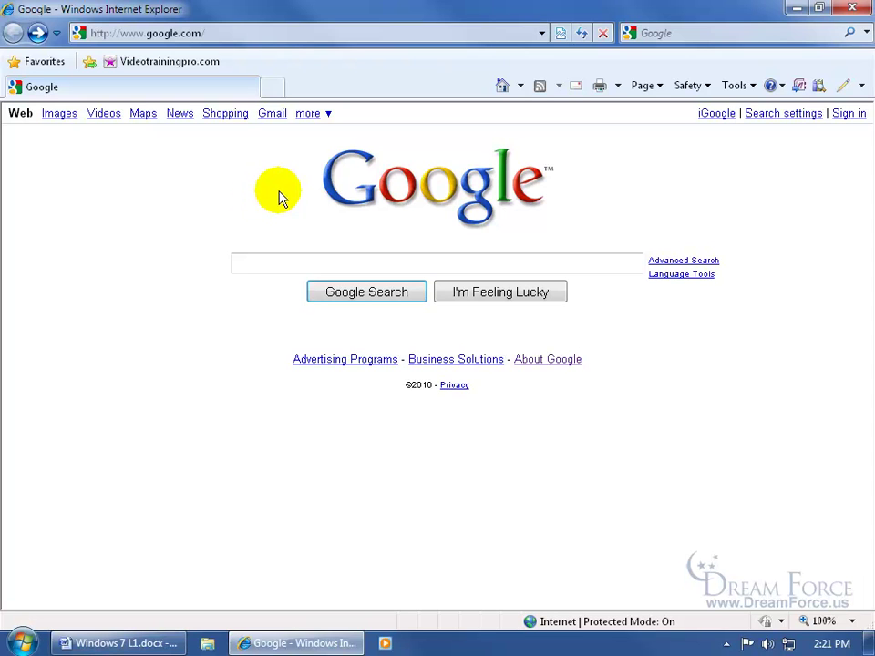
Step: Search the web for "Glenn Beck" with Google, using the browser's built-in search box
click(247, 259)
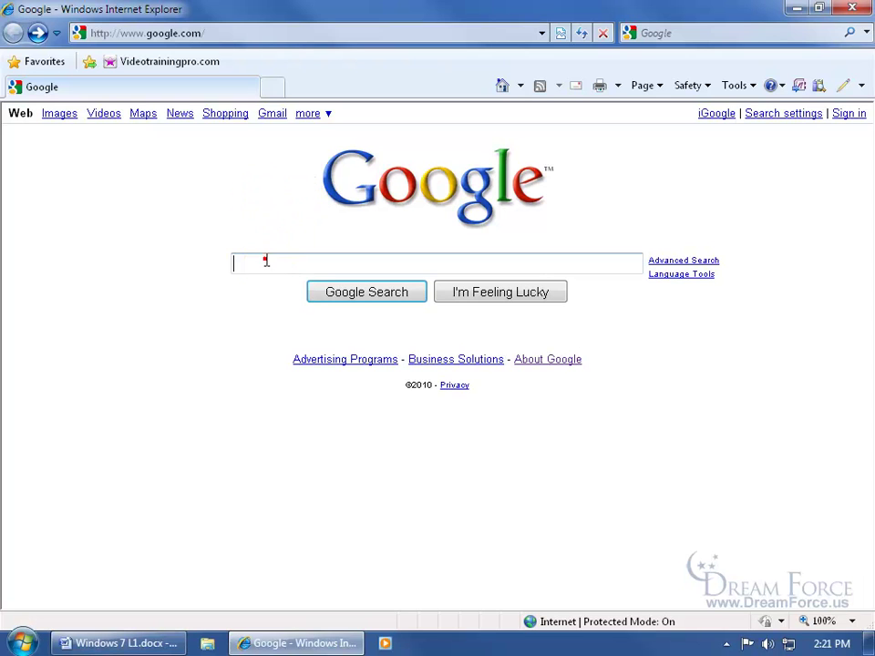
click(654, 33)
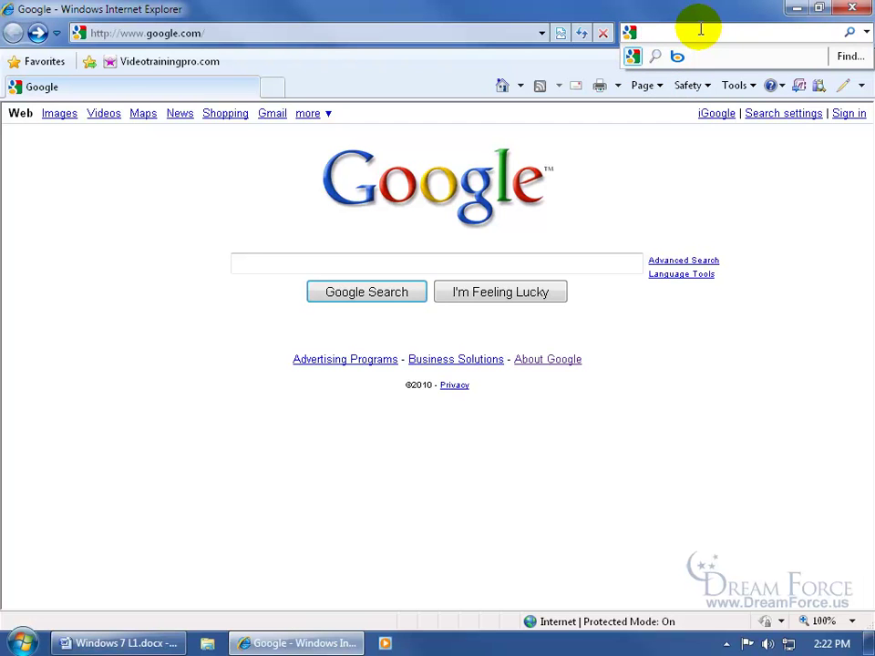
text(Glen)
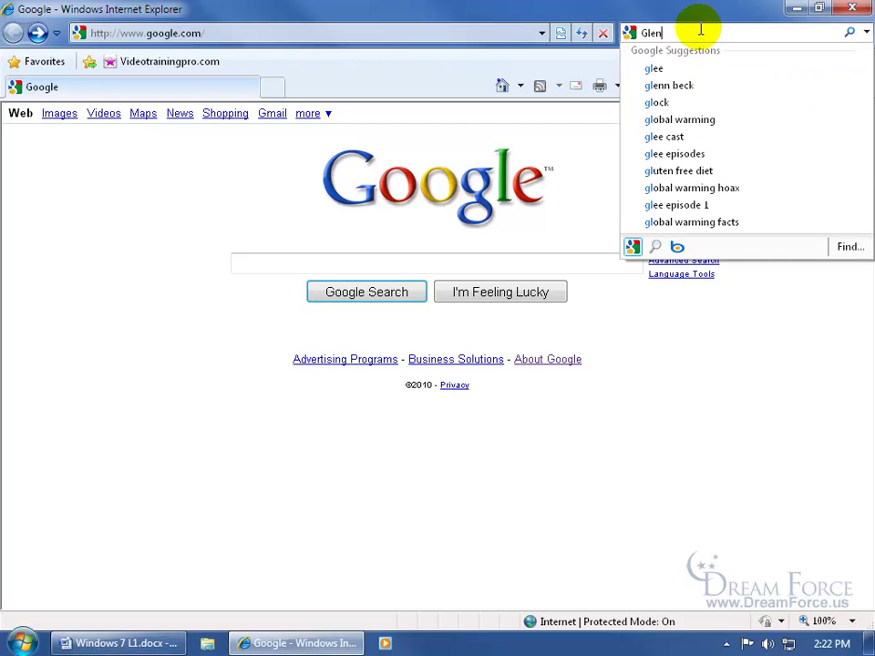
text(n Beck)
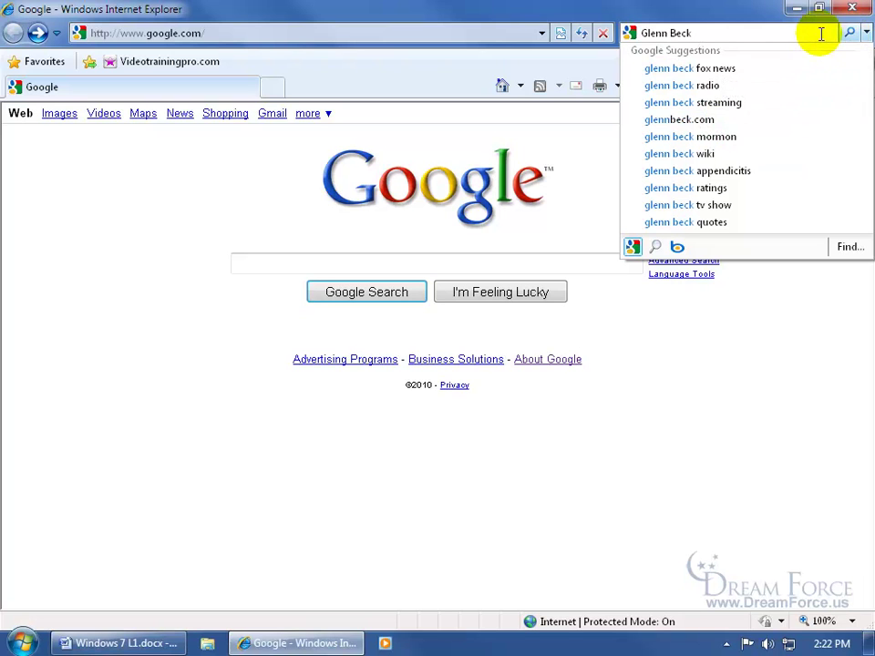
key(Return)
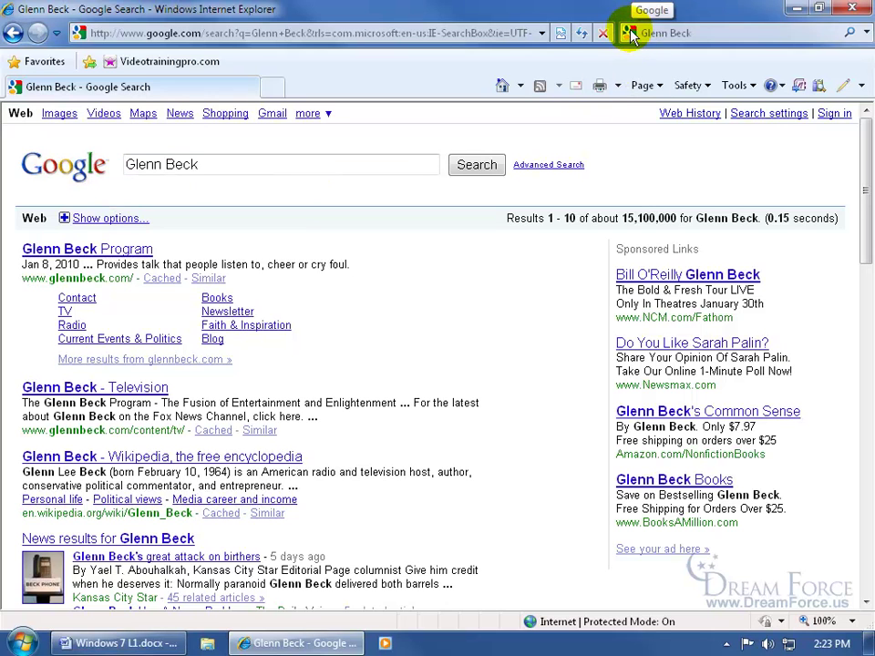
Step: Switch the built-in search box to Bing and repeat the "Glenn Beck" search
click(699, 33)
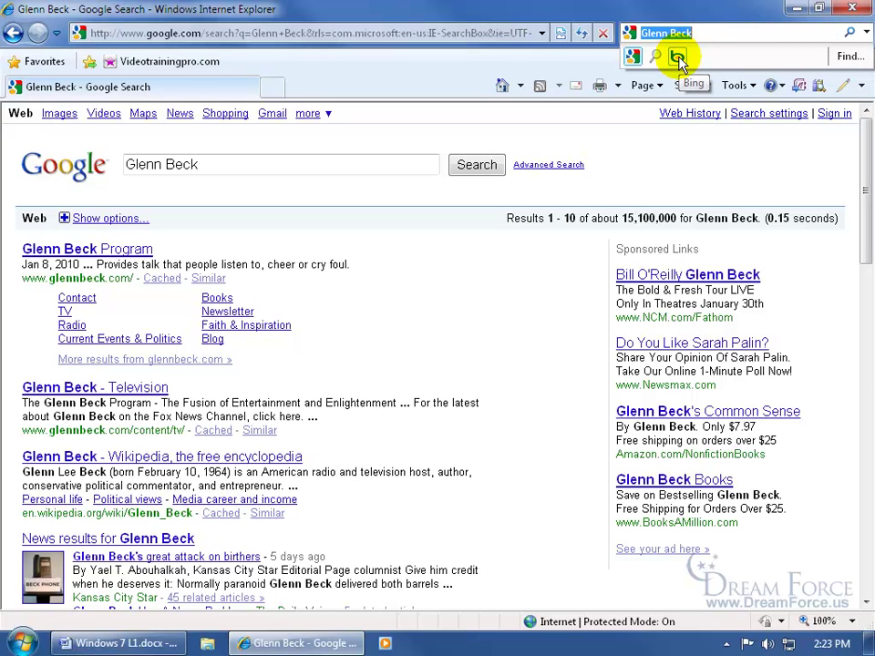
click(678, 60)
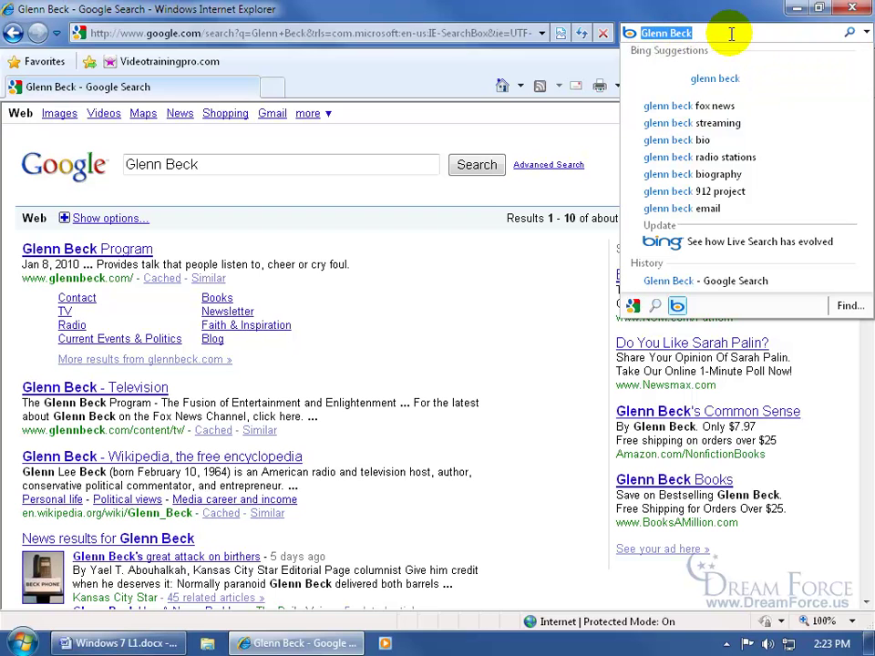
click(844, 32)
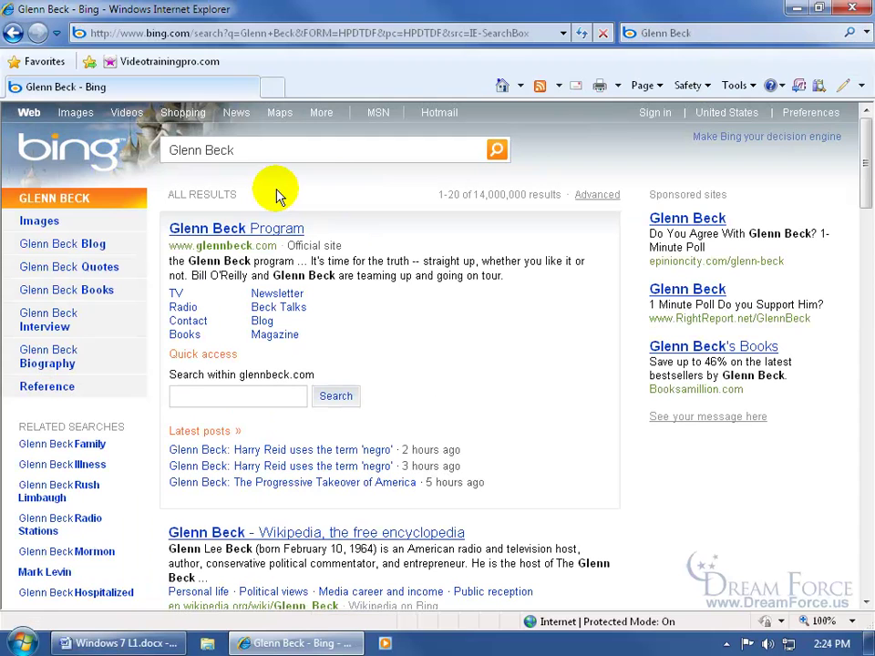
Step: Look over the available search providers, then close and reopen the browser to reset the search box to its default provider
click(867, 34)
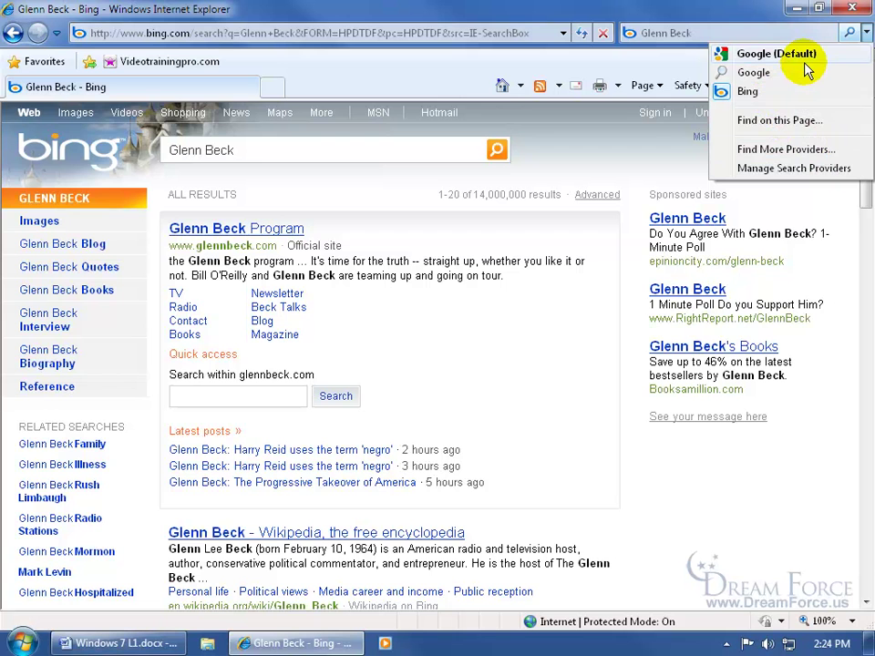
click(857, 13)
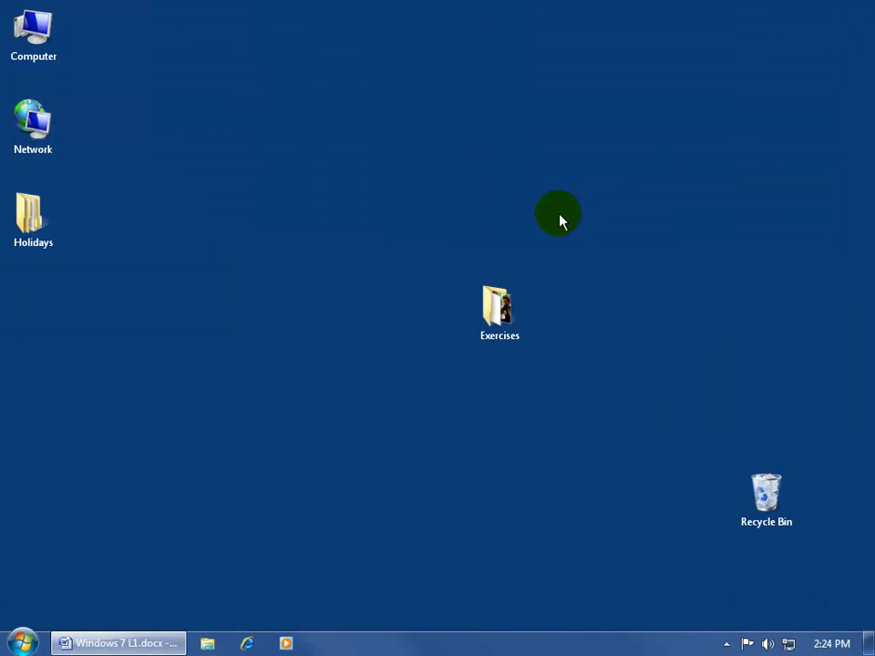
click(247, 643)
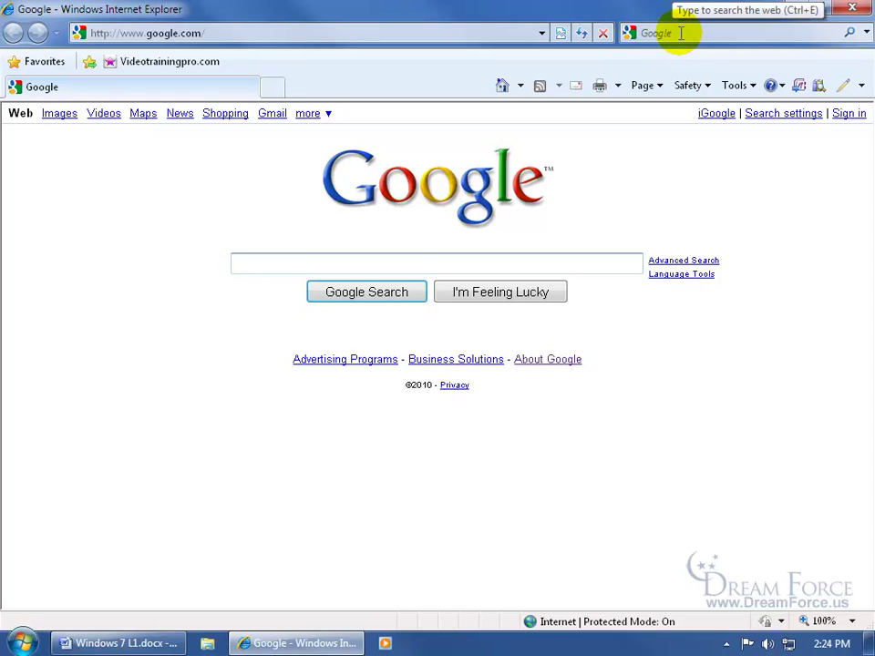
click(681, 33)
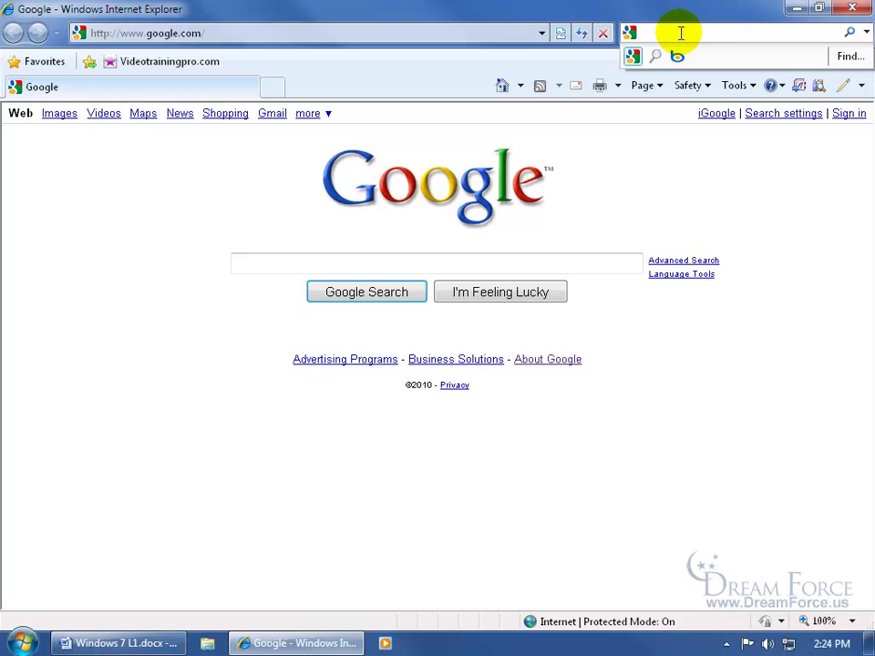
Step: Find more search providers and add New York Times Instant Search without making it the default
click(867, 34)
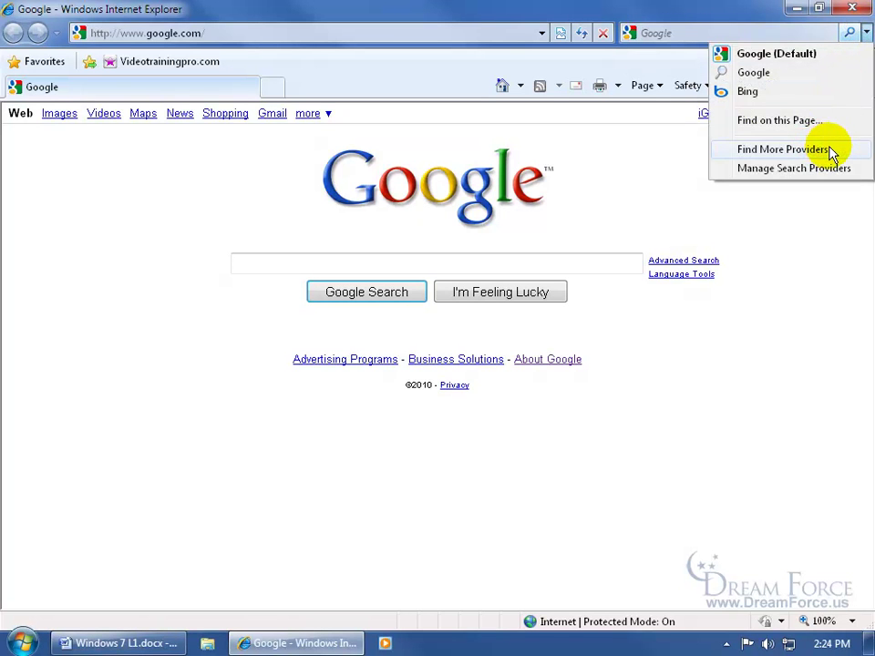
click(783, 150)
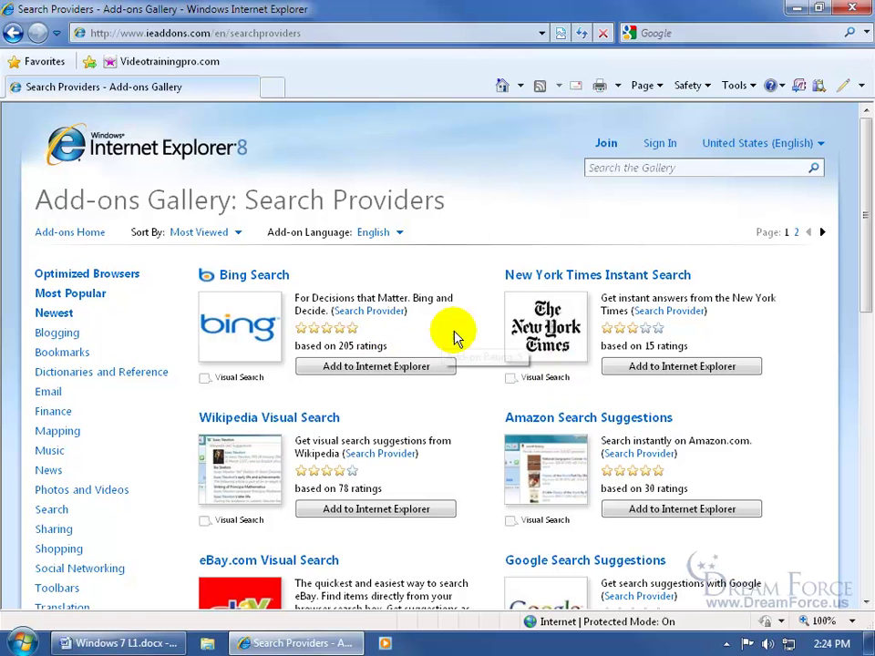
click(656, 375)
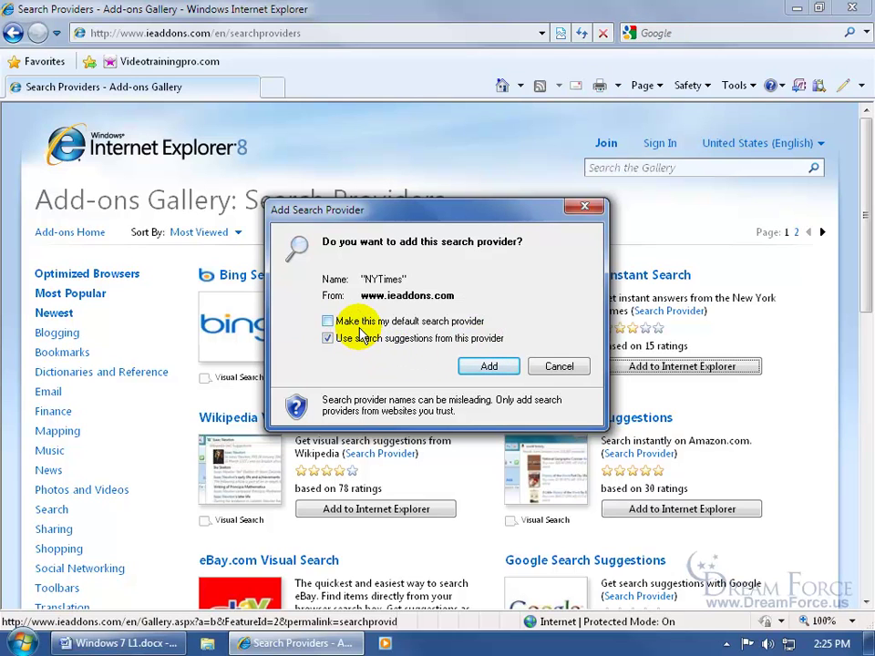
click(486, 366)
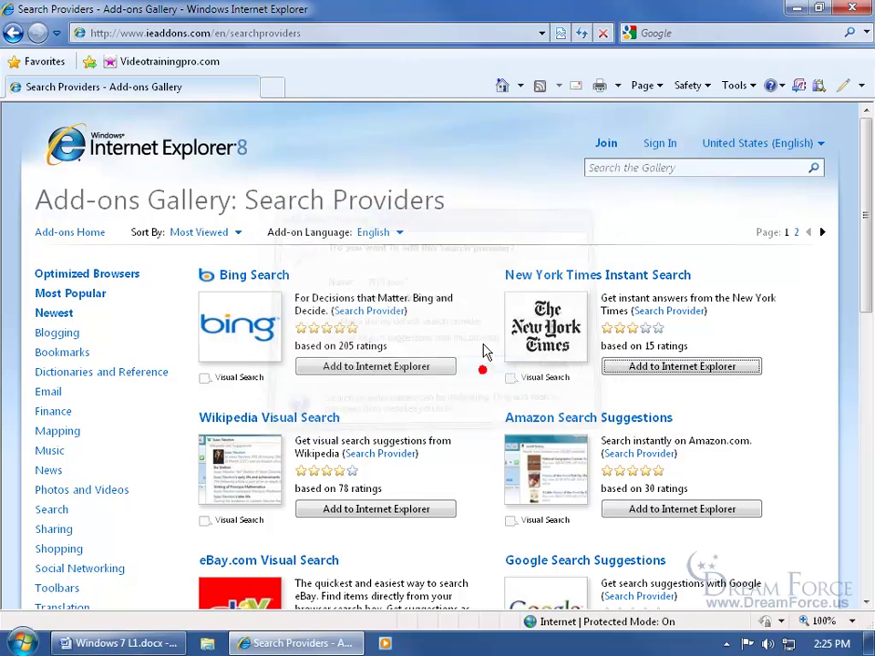
Step: Check the built-in search box and its provider list for the newly added NYTimes provider
click(754, 32)
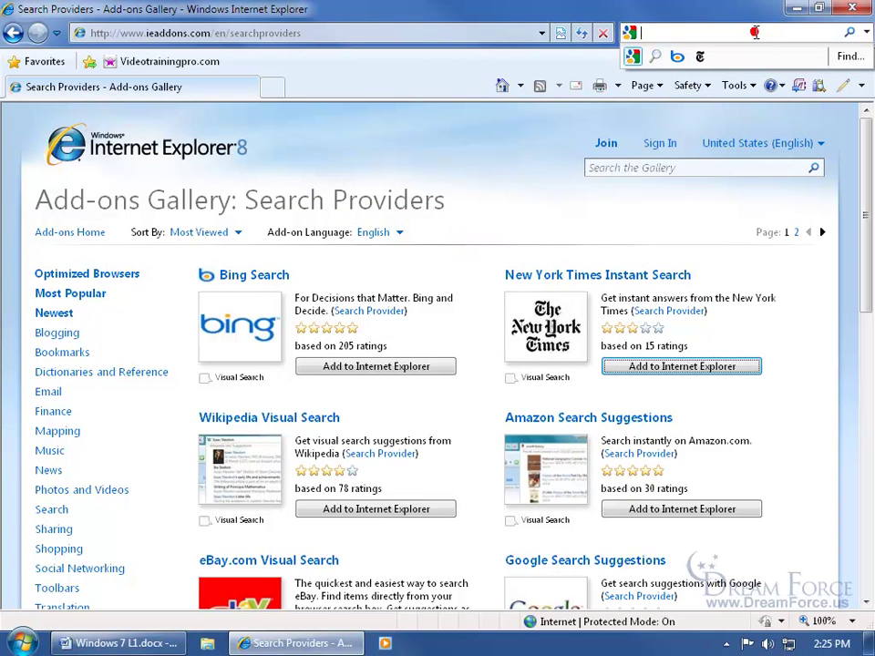
click(707, 34)
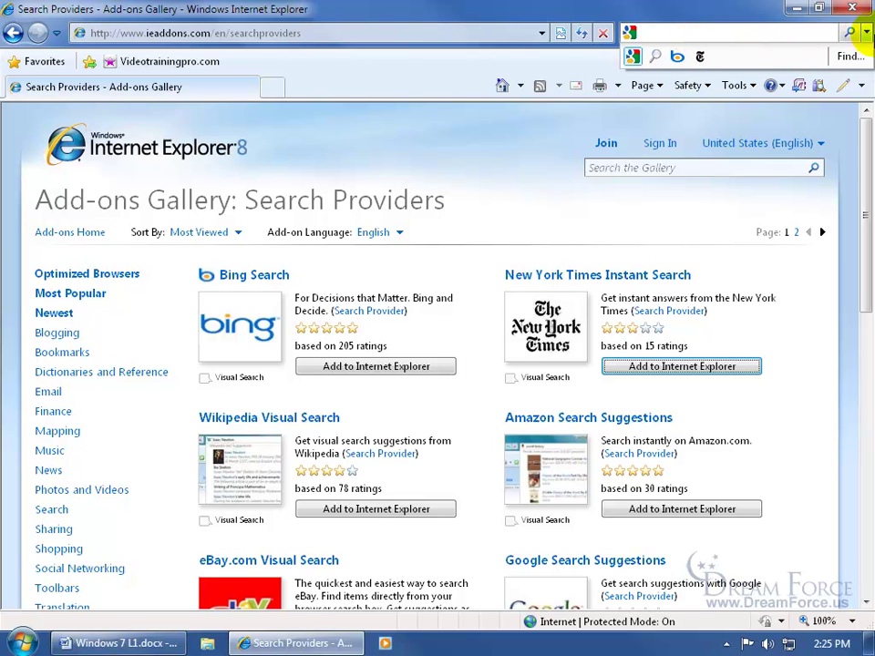
click(867, 33)
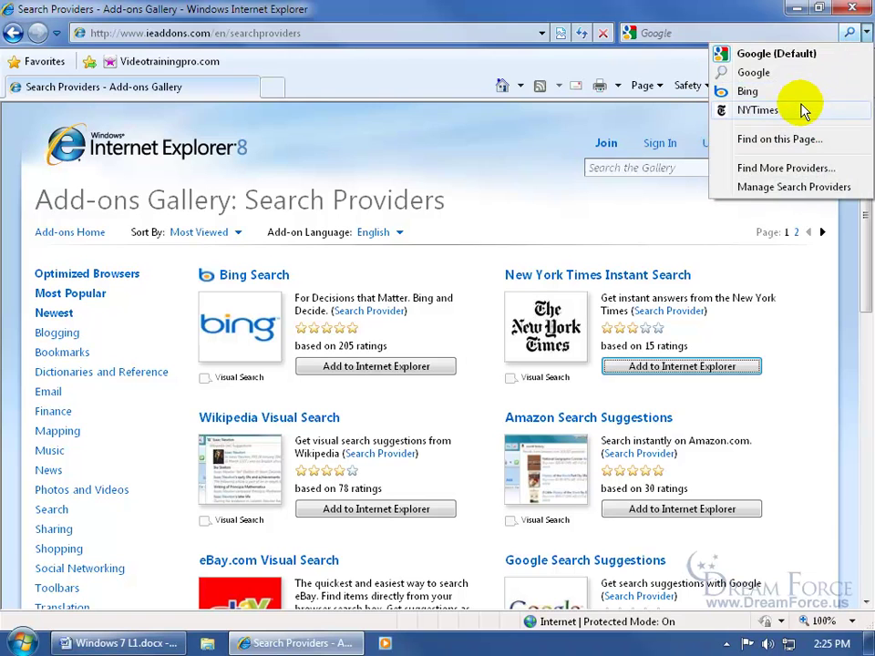
click(683, 35)
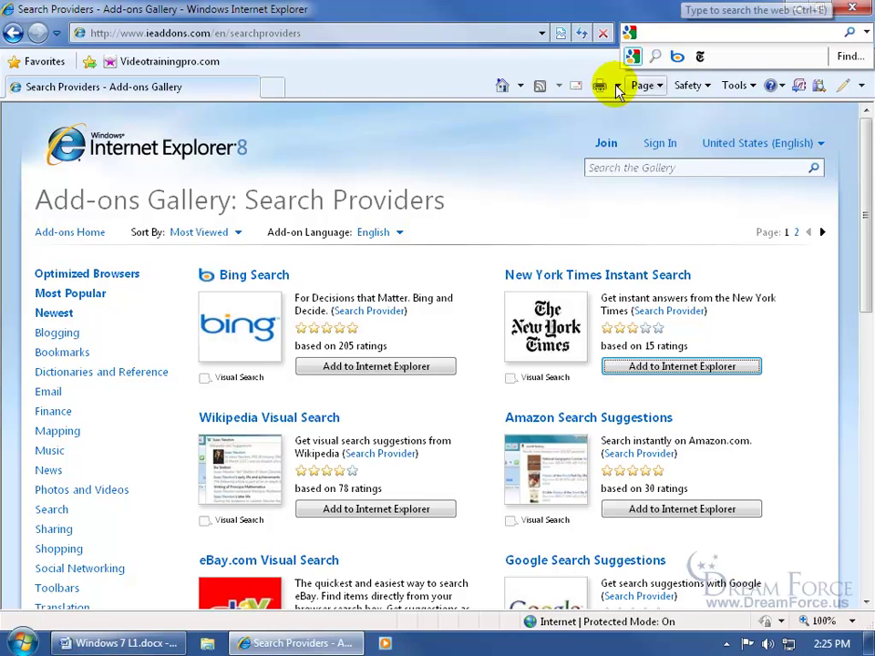
click(707, 33)
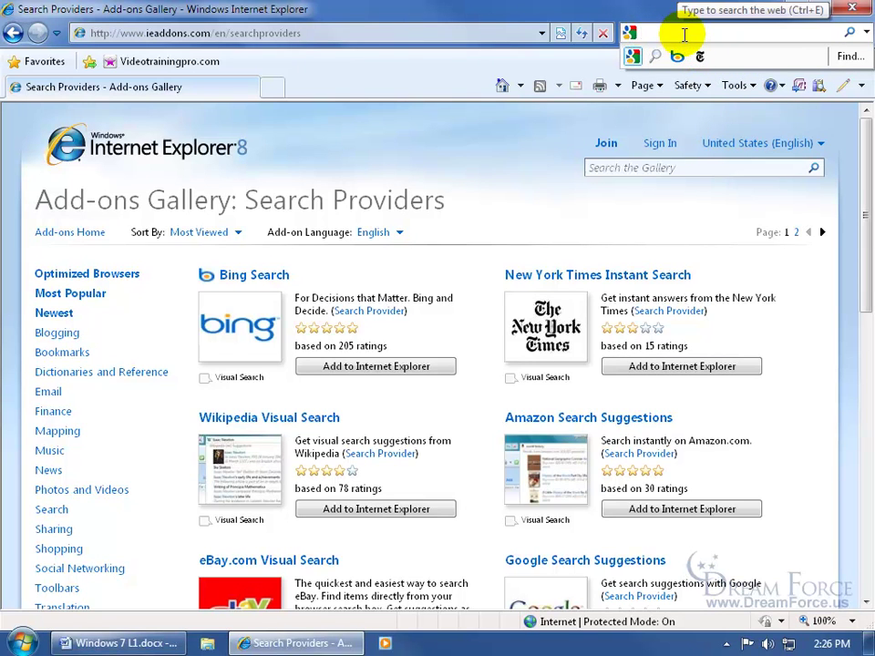
Step: Set NYTimes as the default search provider in the browser's add-on management
click(867, 34)
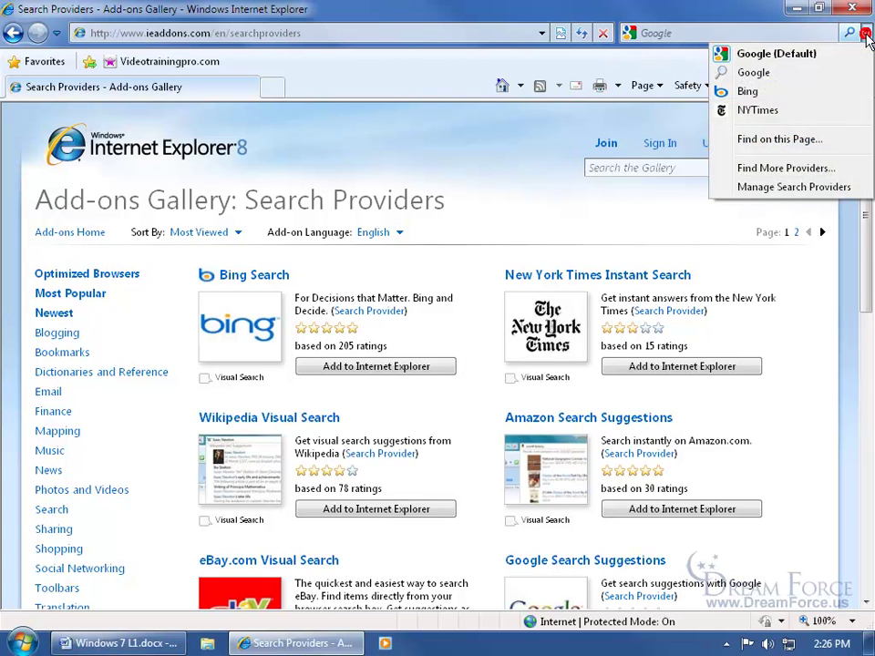
click(793, 187)
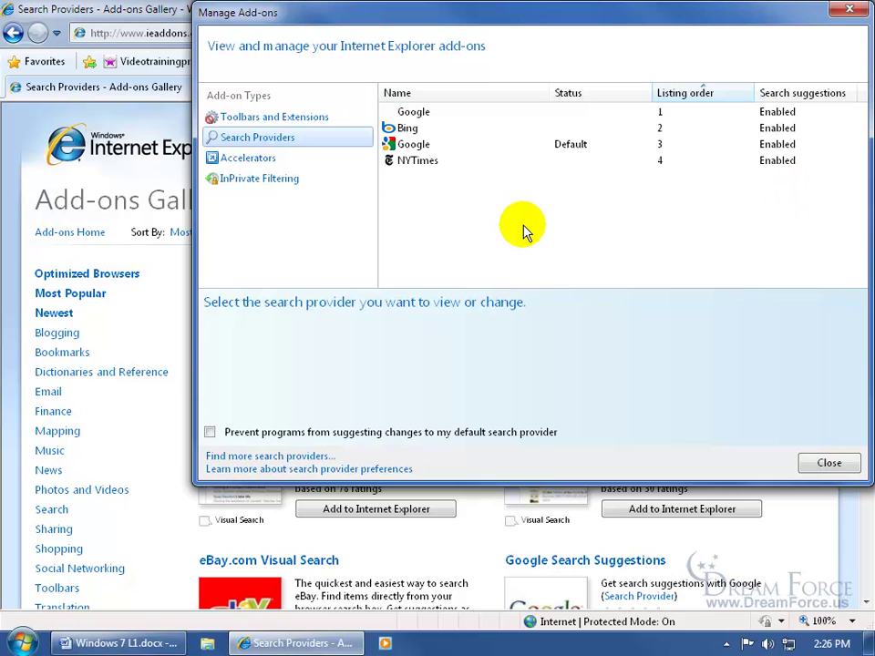
click(419, 161)
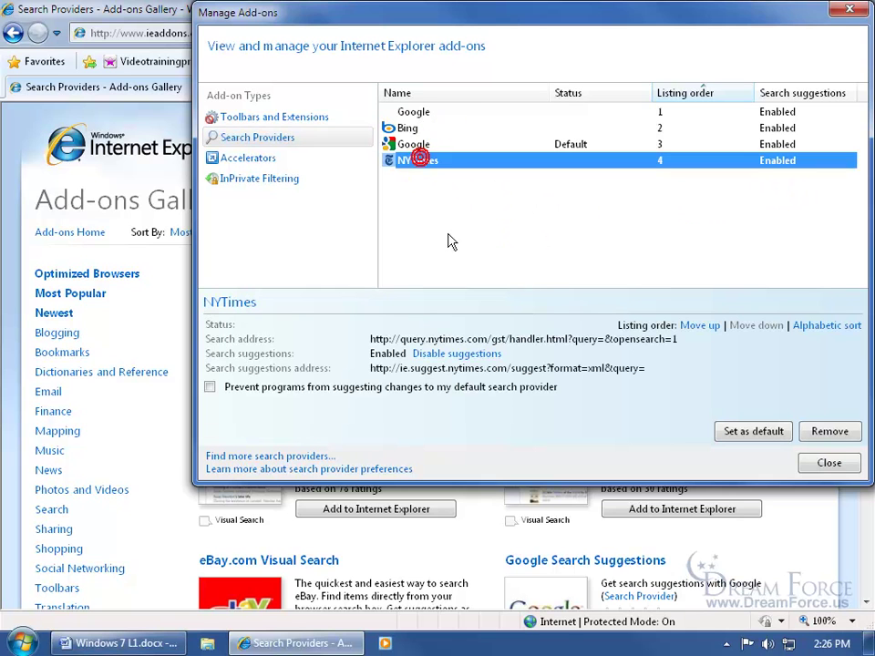
click(744, 434)
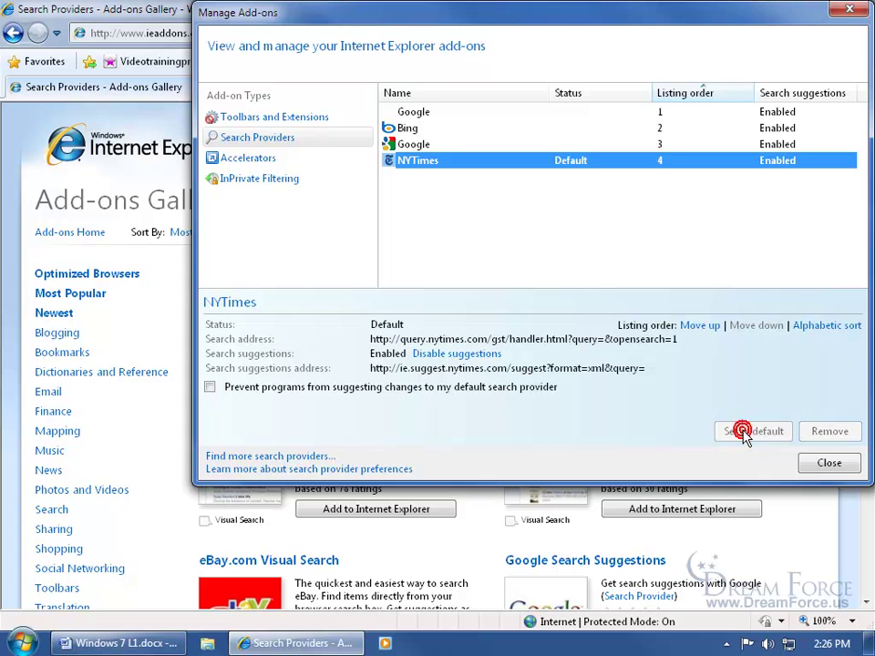
click(827, 462)
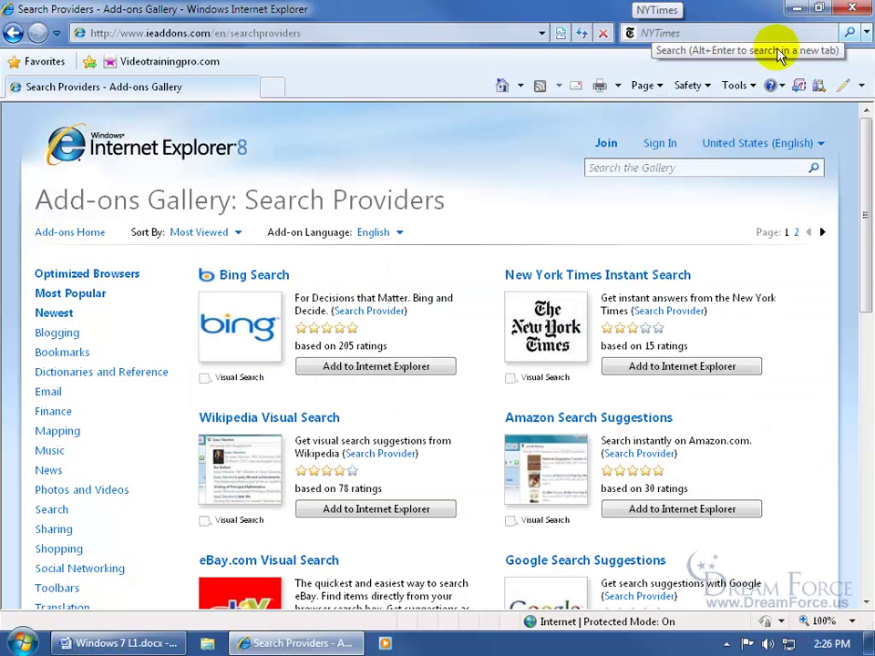
Step: Reopen the search provider management and set the Google entry with the coloured icon as the default
click(866, 35)
click(791, 187)
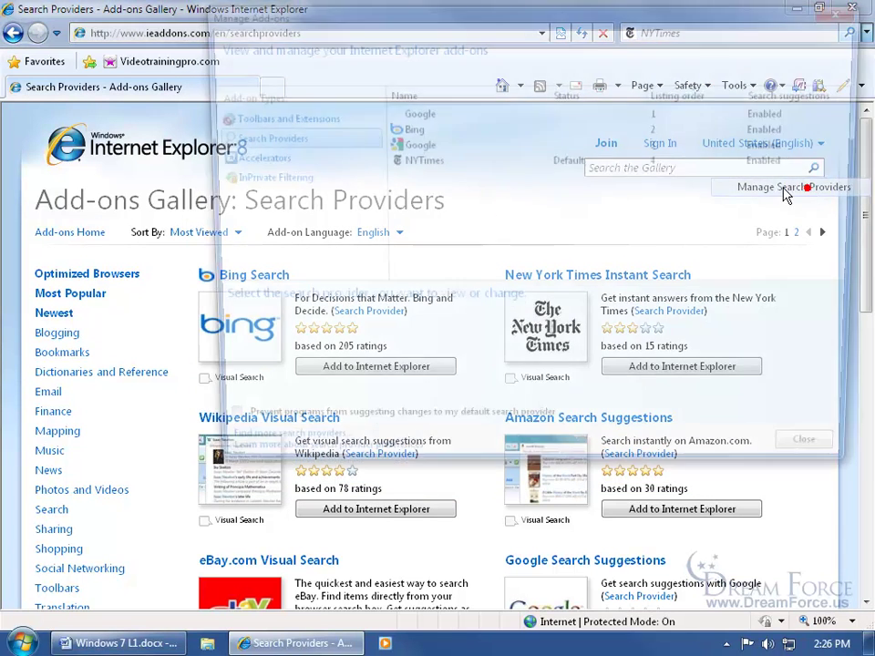
click(419, 164)
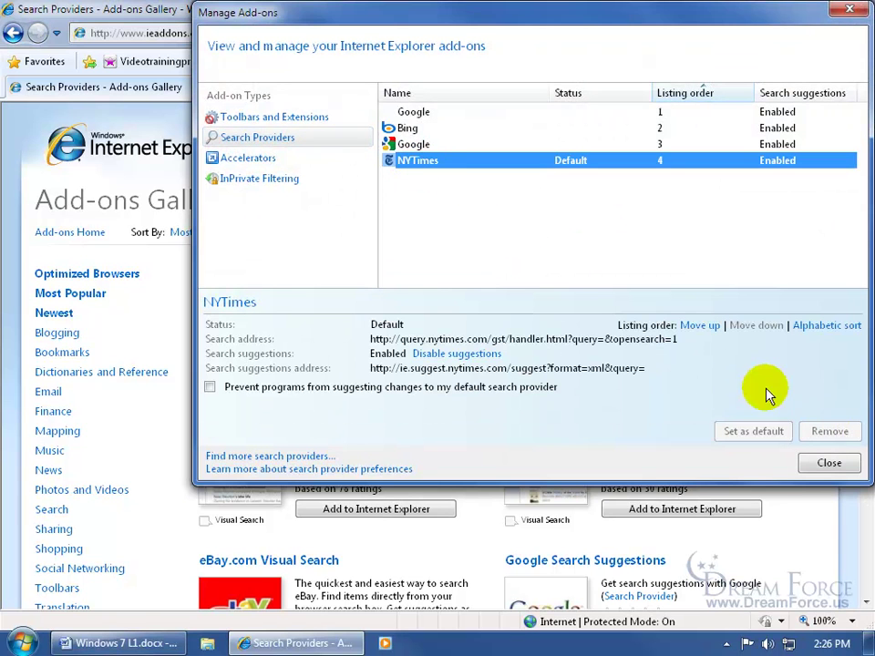
click(413, 146)
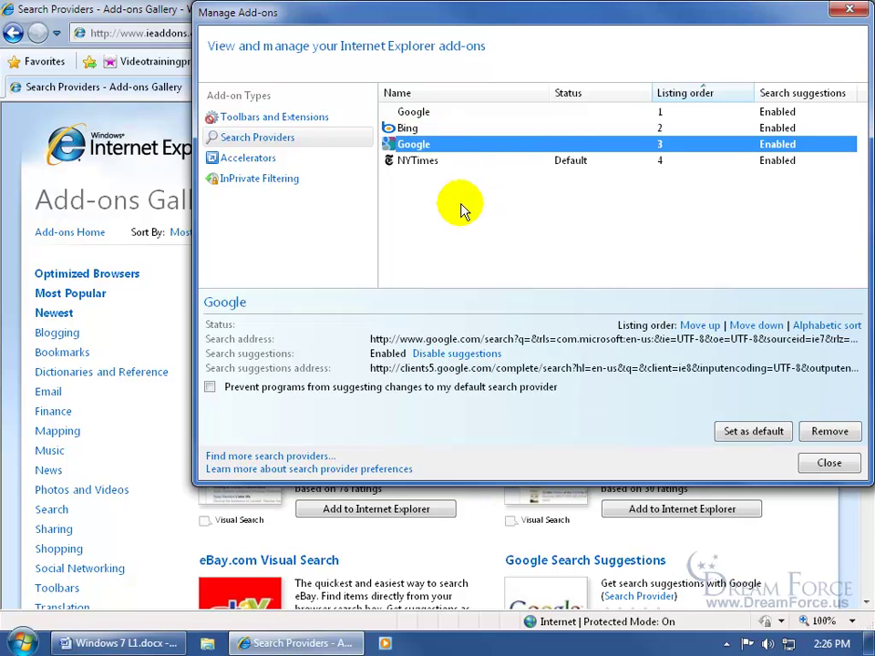
click(742, 431)
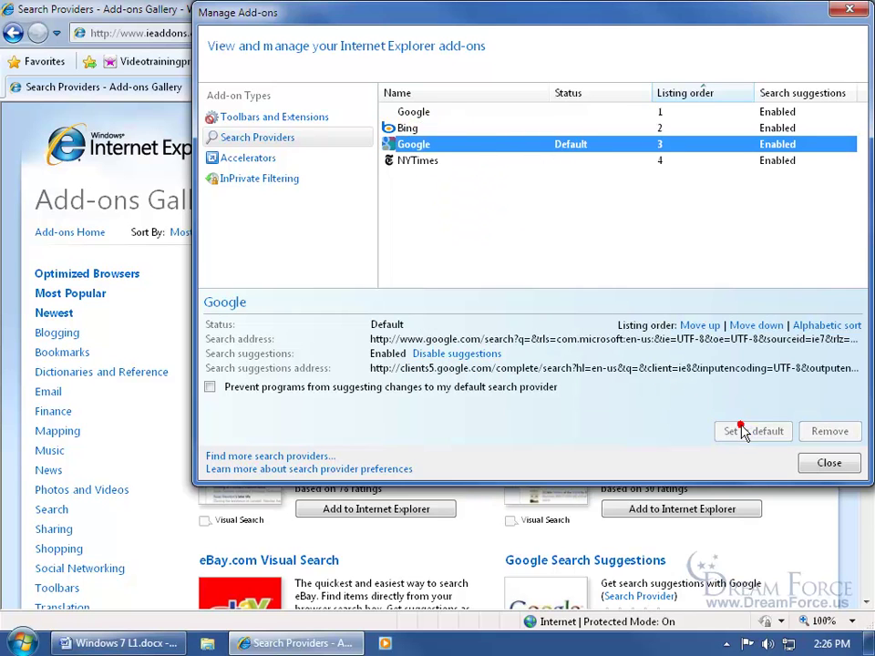
Step: Remove the NYTimes search provider and check the search box's remaining providers
click(435, 162)
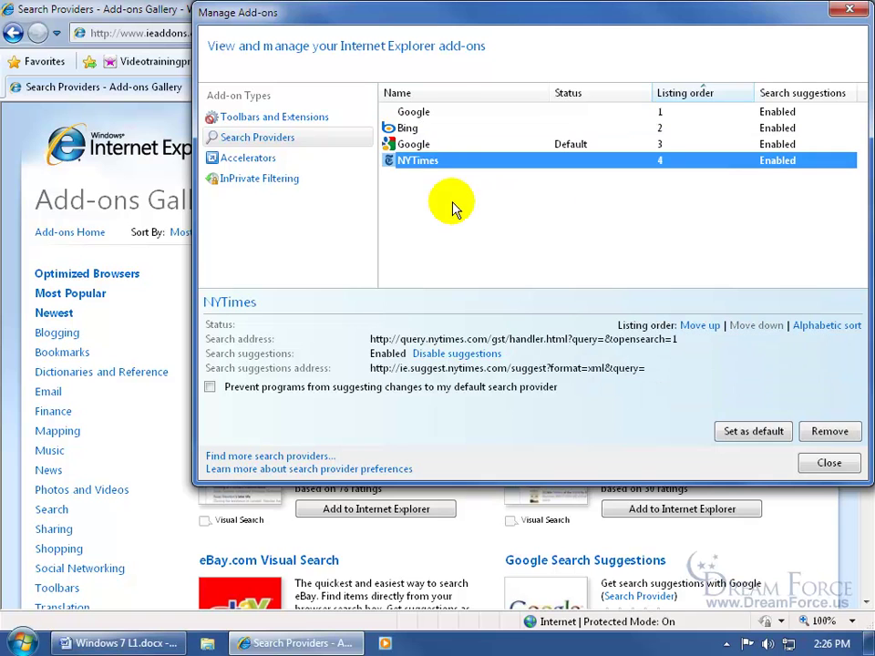
click(830, 431)
click(830, 466)
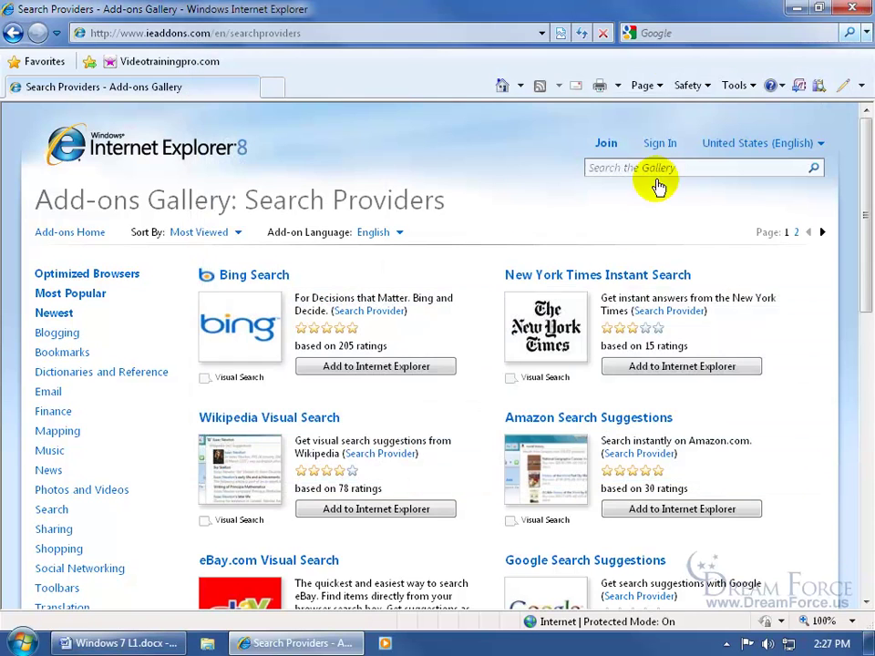
click(678, 32)
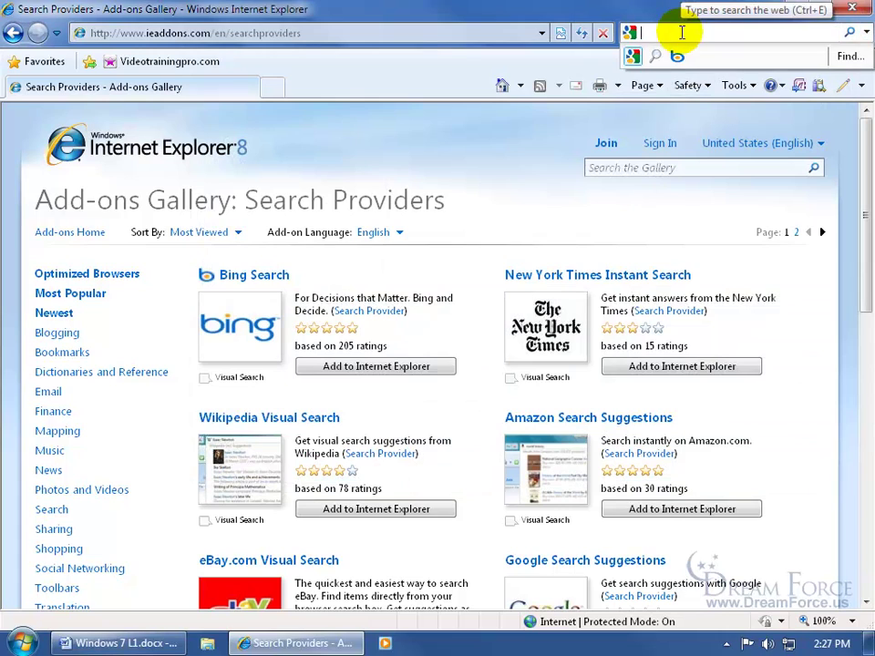